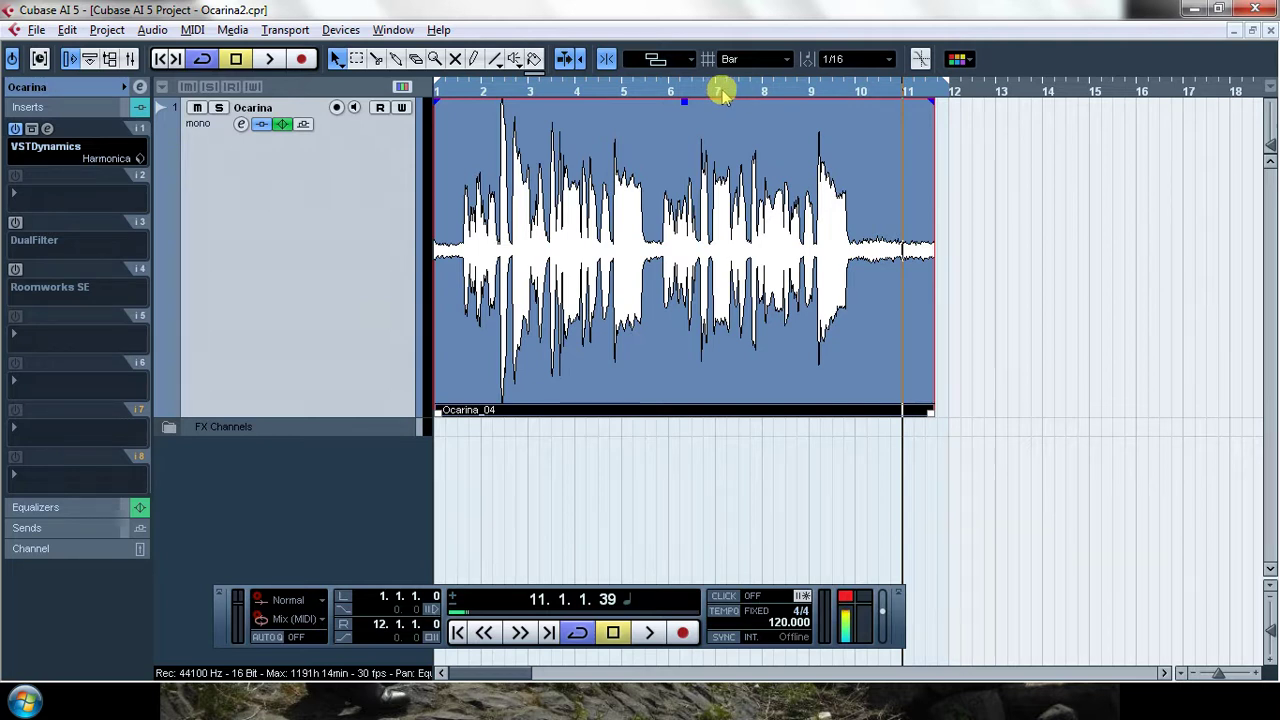
# Play the ocarina from late in bar 7, then return the playhead to bar 6.
pyautogui.click(721, 92)
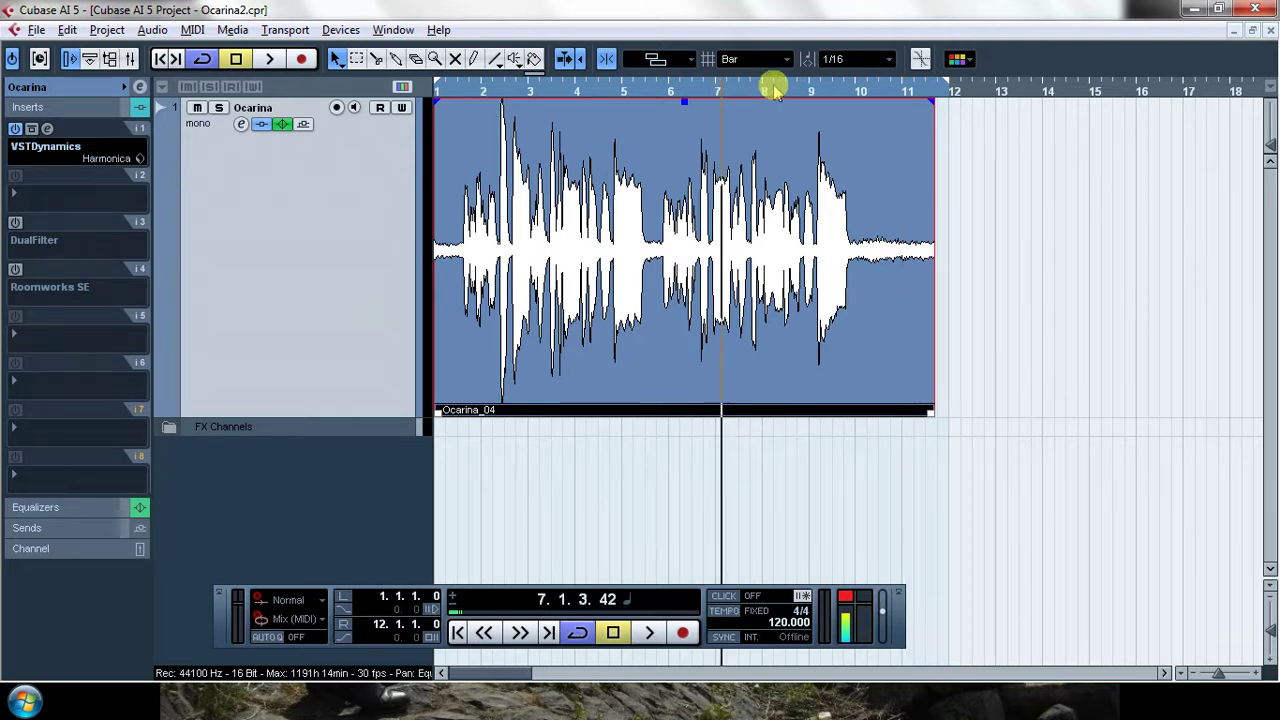
pyautogui.click(755, 92)
pyautogui.press('space')
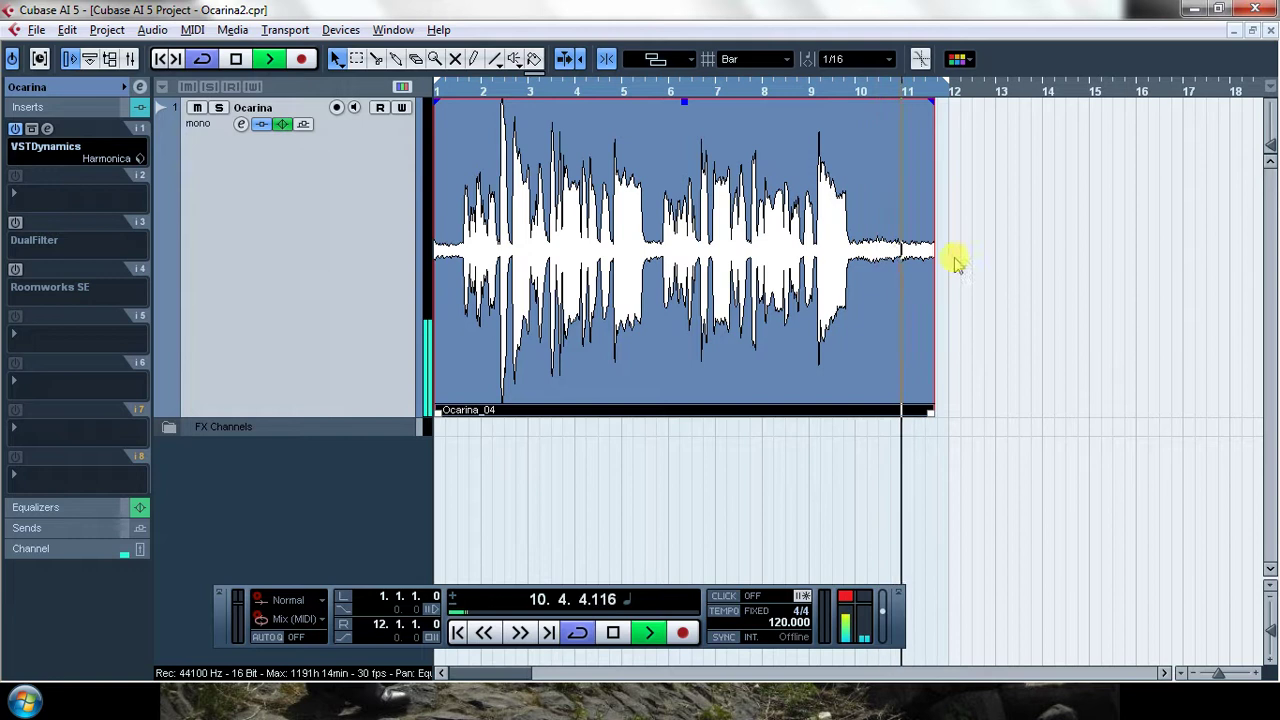
pyautogui.press('space')
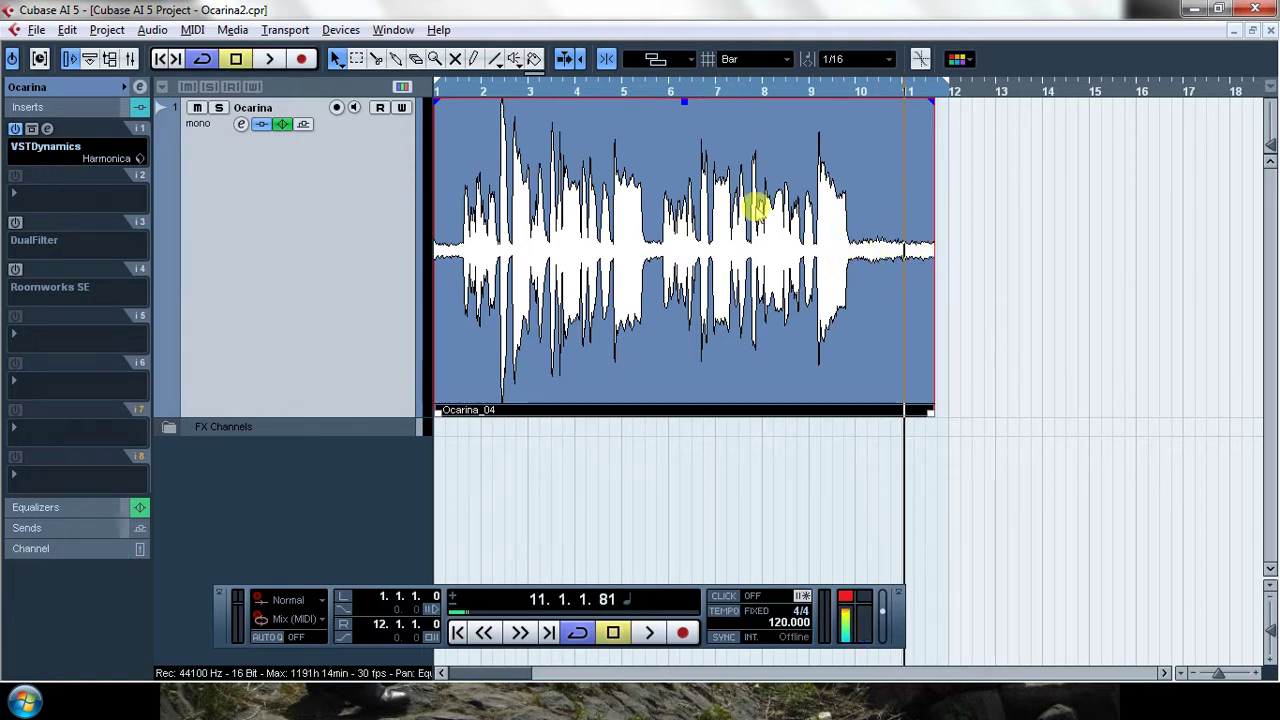
pyautogui.click(694, 90)
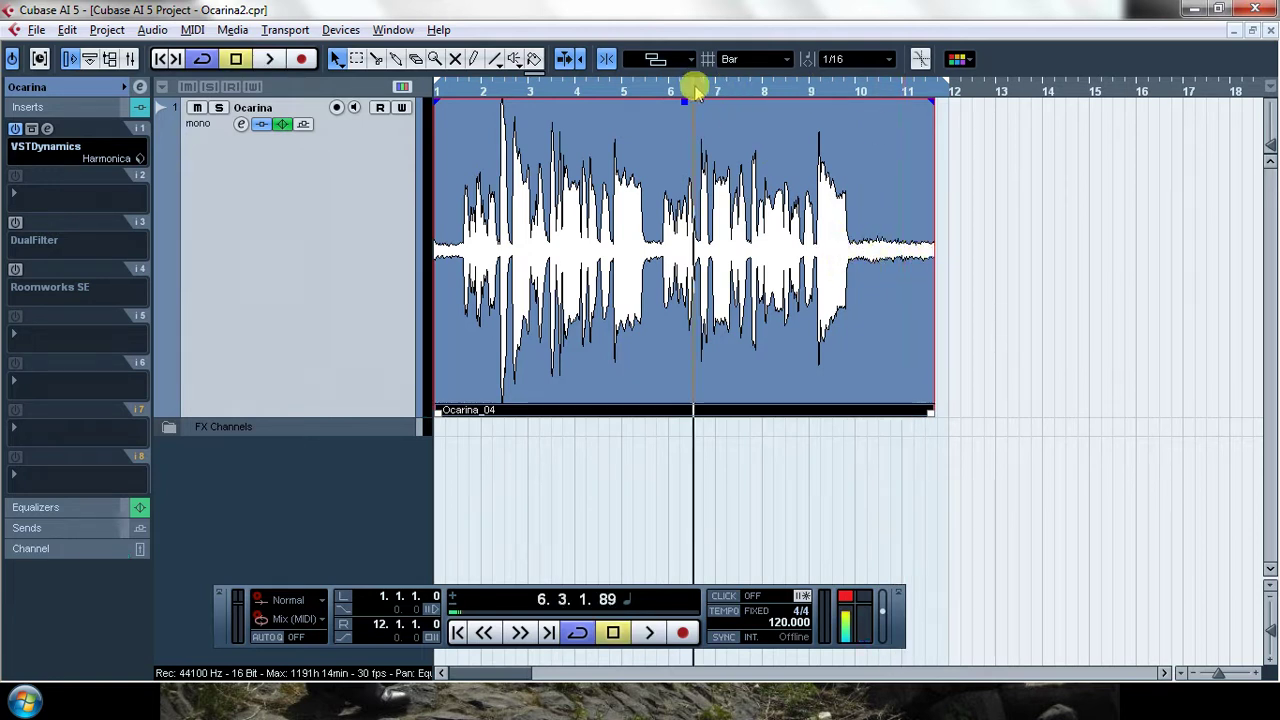
# Load the Dynamics Gate into the Ocarina track's insert slot 2 and reposition its window.
pyautogui.click(13, 196)
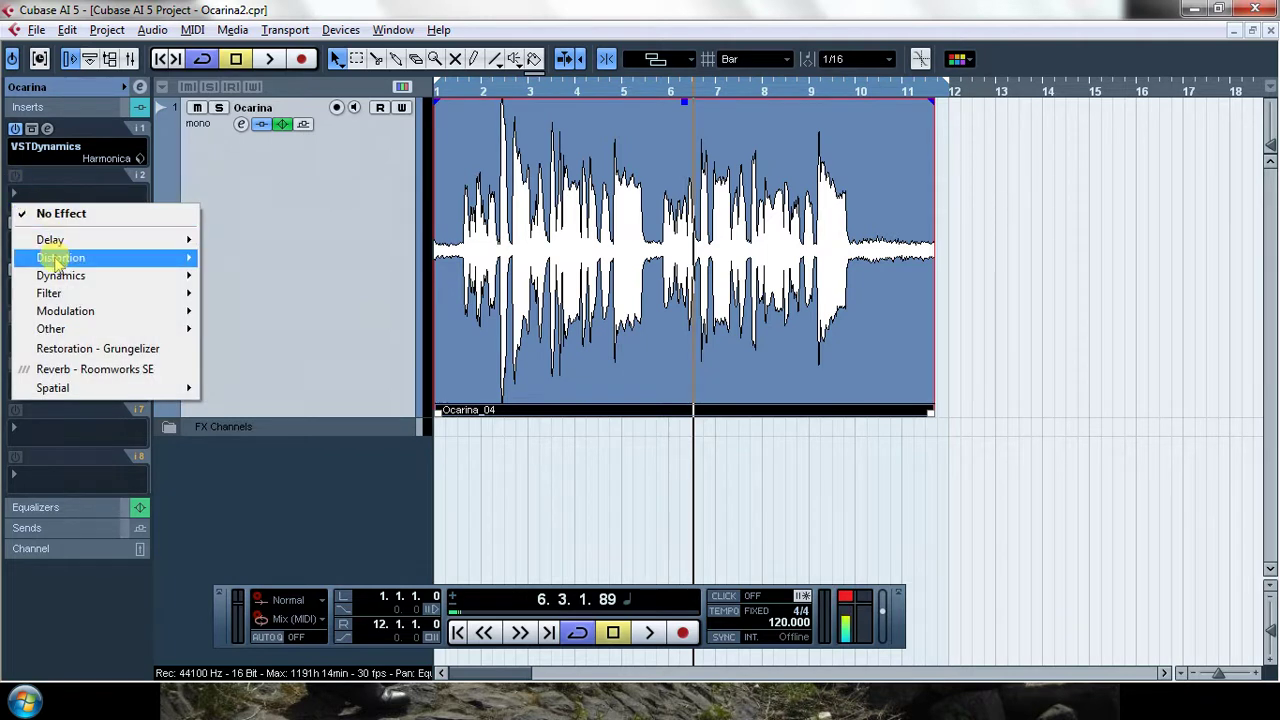
pyautogui.moveTo(58, 275)
pyautogui.click(222, 278)
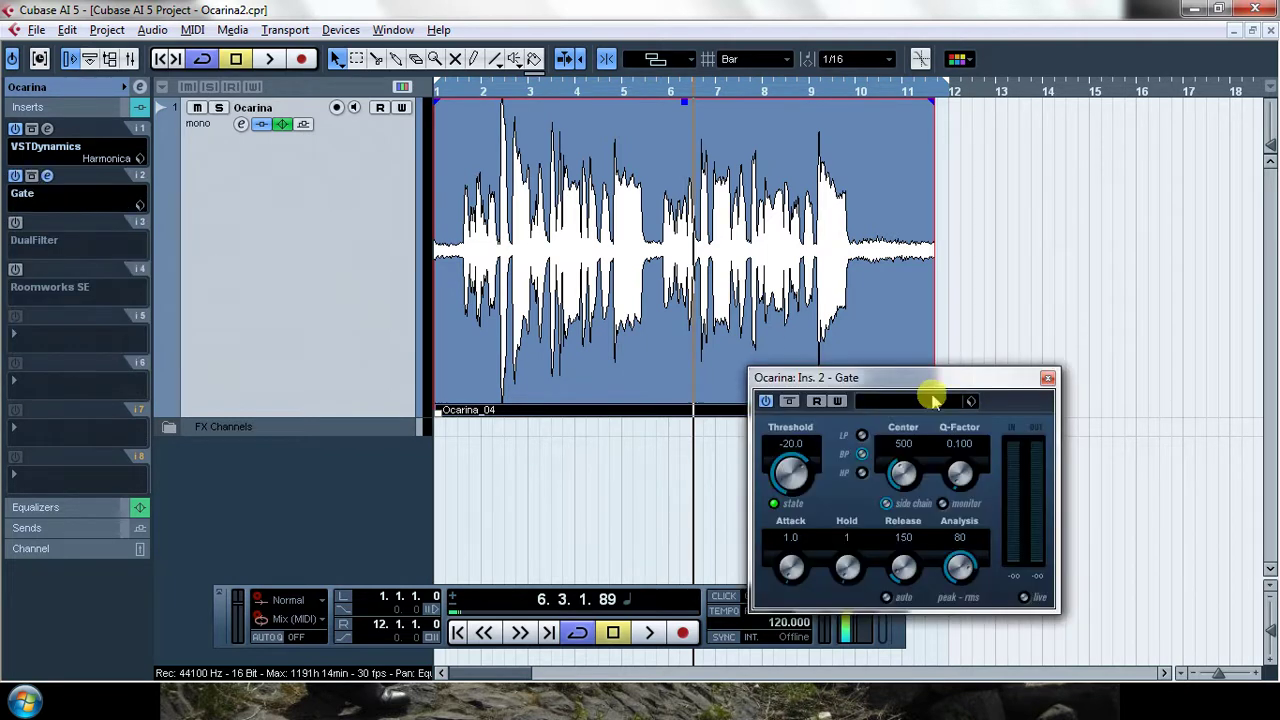
pyautogui.moveTo(866, 372); pyautogui.dragTo(752, 354)
# Play from bar 3 and adjust the Gate threshold by ear to -17.4 dB.
pyautogui.moveTo(723, 452); pyautogui.dragTo(725, 355)
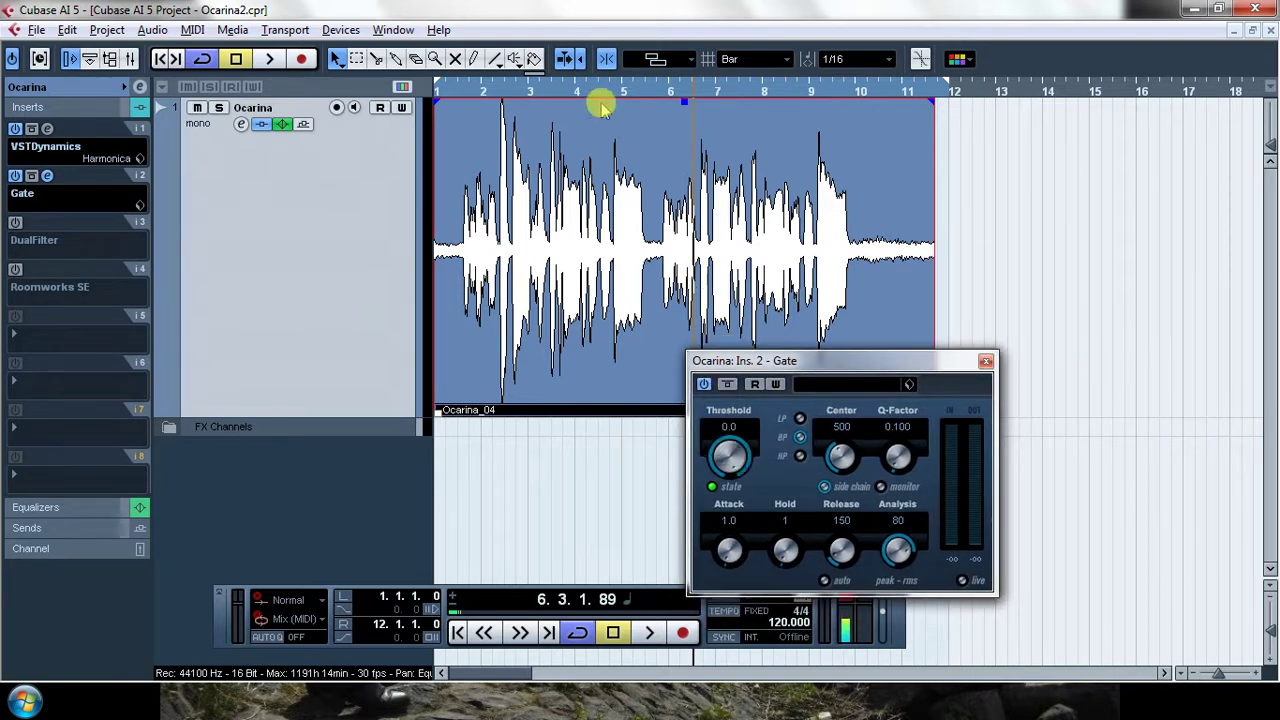
pyautogui.click(533, 90)
pyautogui.press('space')
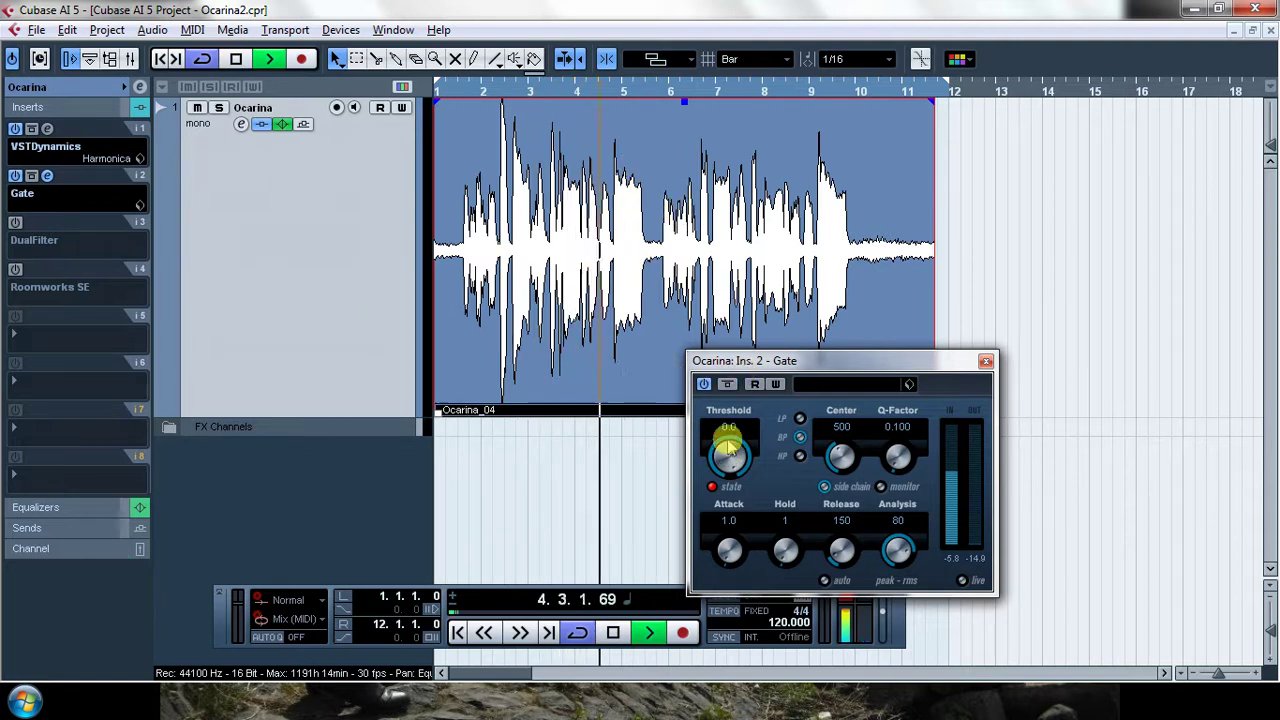
pyautogui.moveTo(730, 448); pyautogui.dragTo(766, 666)
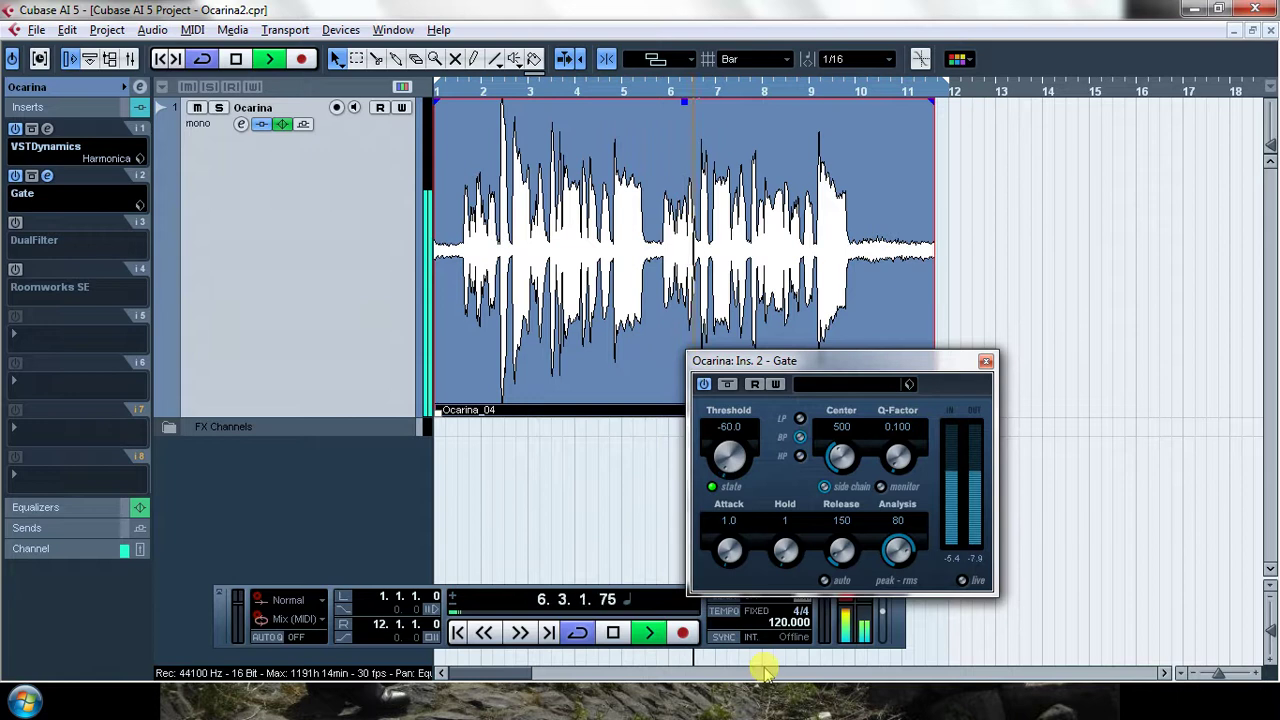
pyautogui.moveTo(766, 666); pyautogui.dragTo(735, 480)
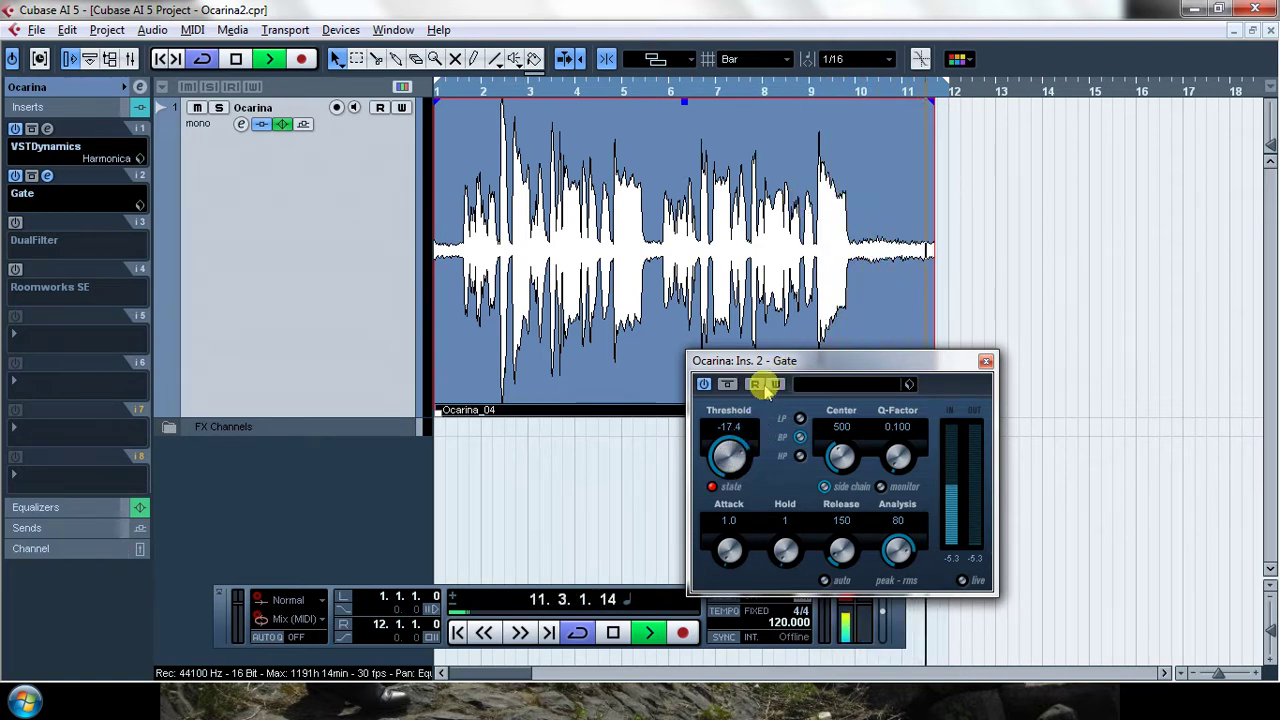
# Stop playback and briefly audition the ocarina from bar 8.
pyautogui.press('space')
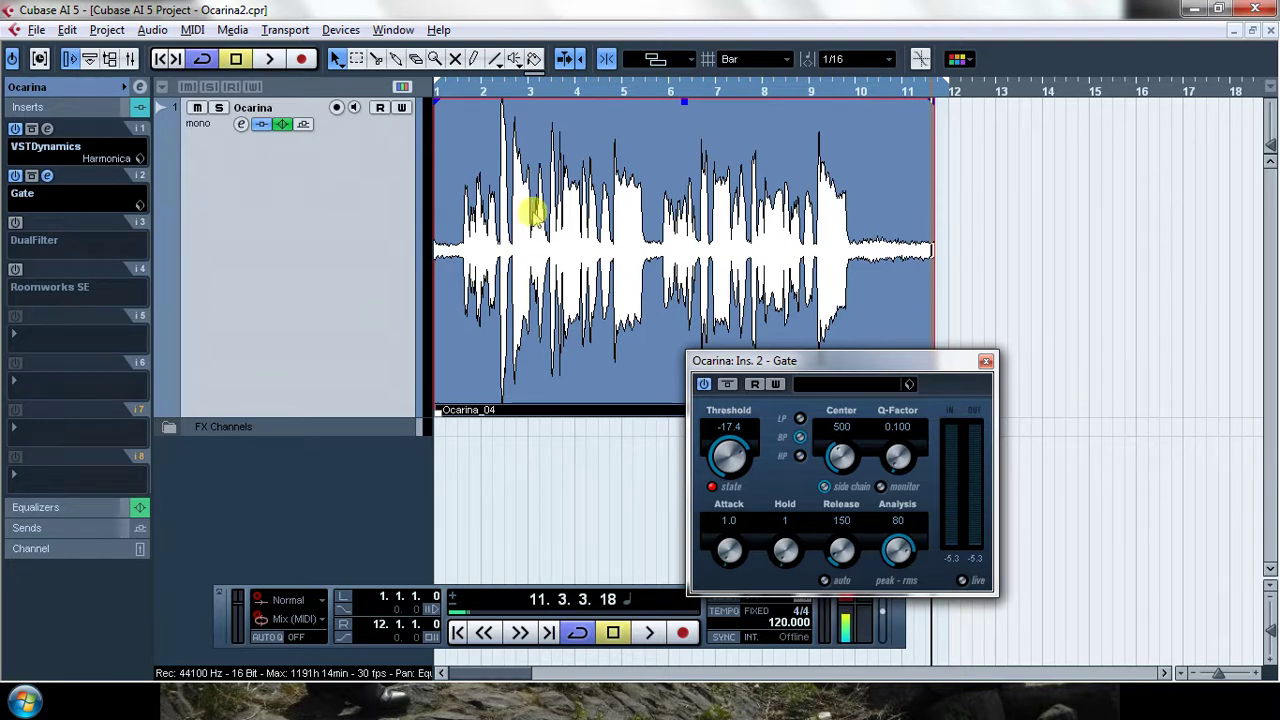
pyautogui.click(800, 92)
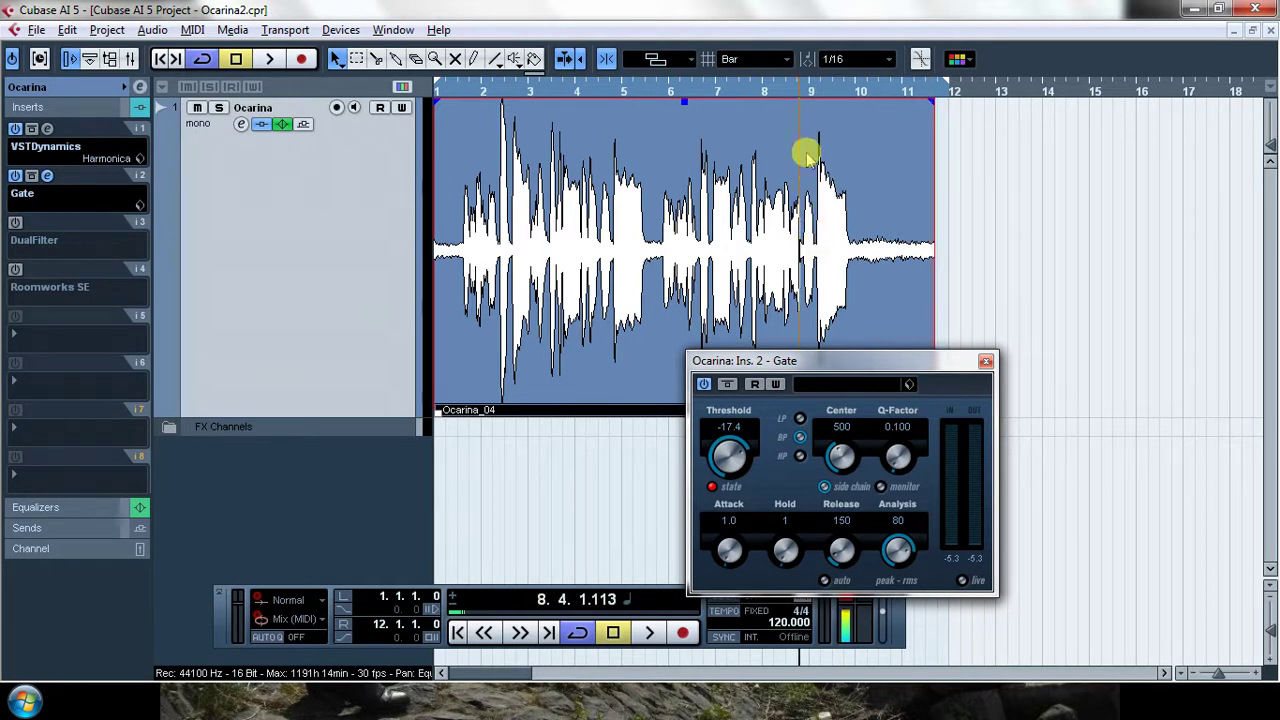
pyautogui.press('space')
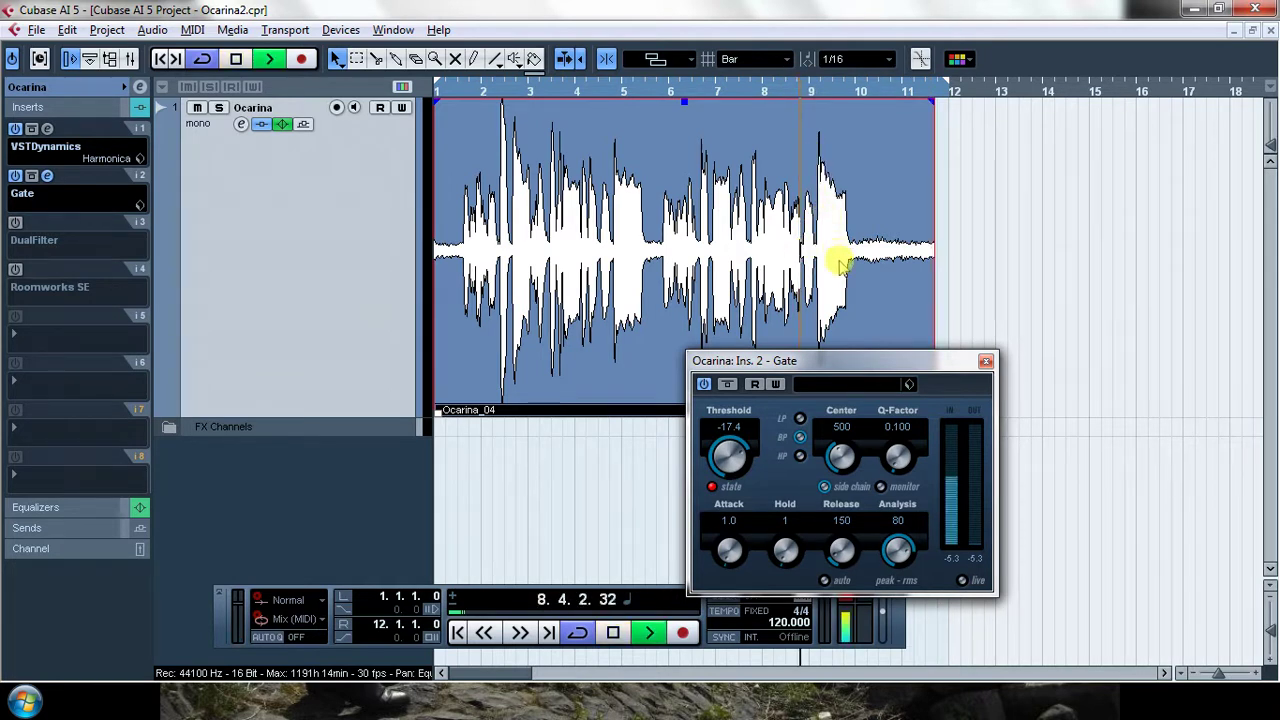
pyautogui.press('space')
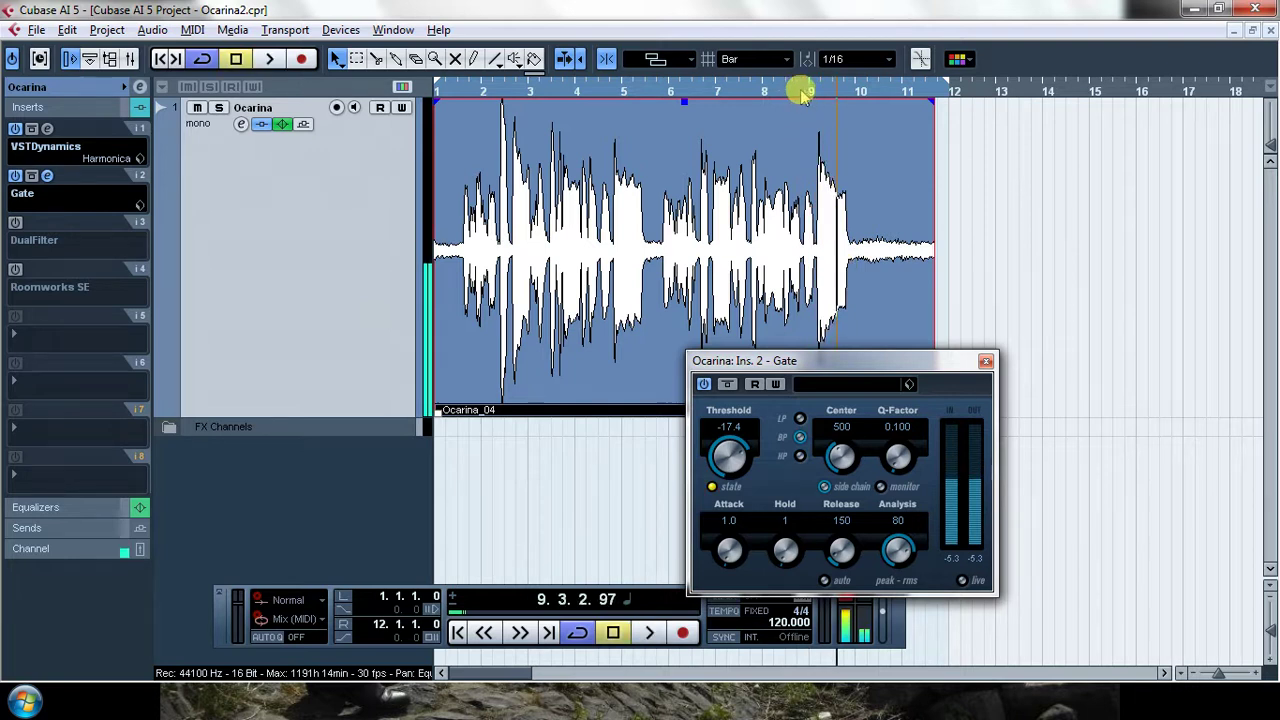
# Raise the Gate attack from 1.0 to 121.0 and audition it from bar 7.
pyautogui.click(808, 92)
pyautogui.moveTo(729, 548); pyautogui.dragTo(762, 484)
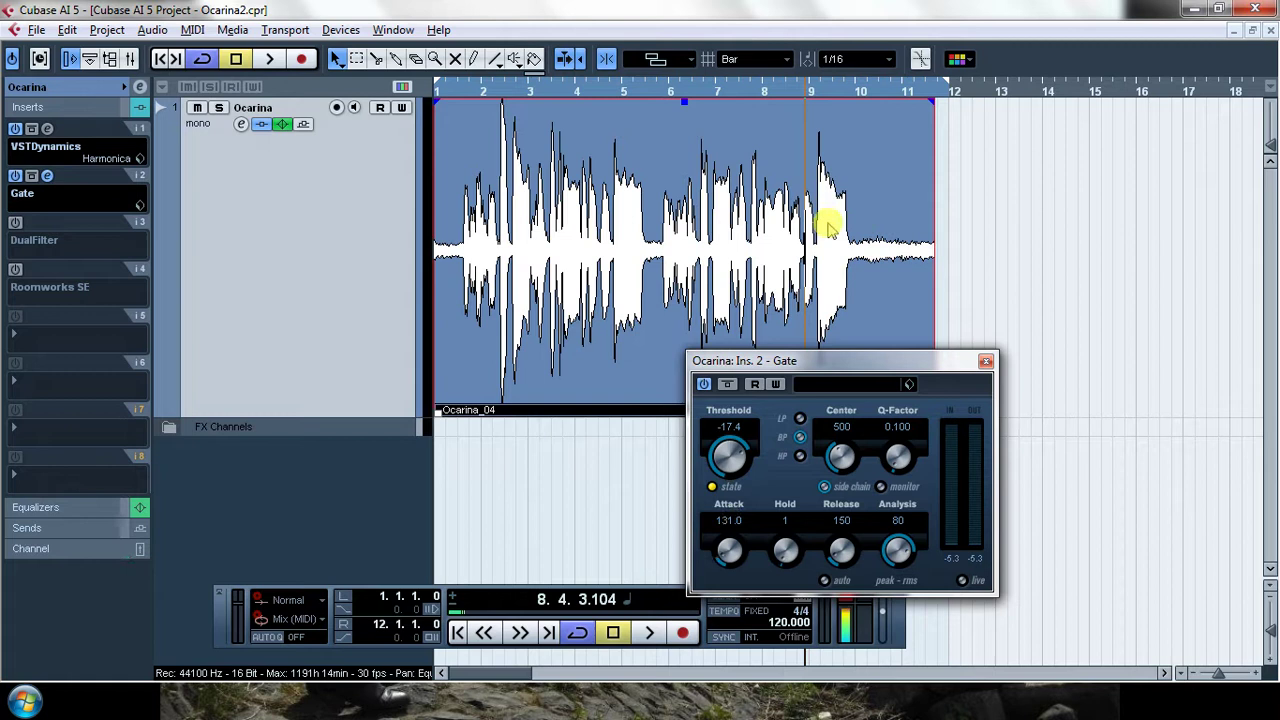
pyautogui.click(752, 92)
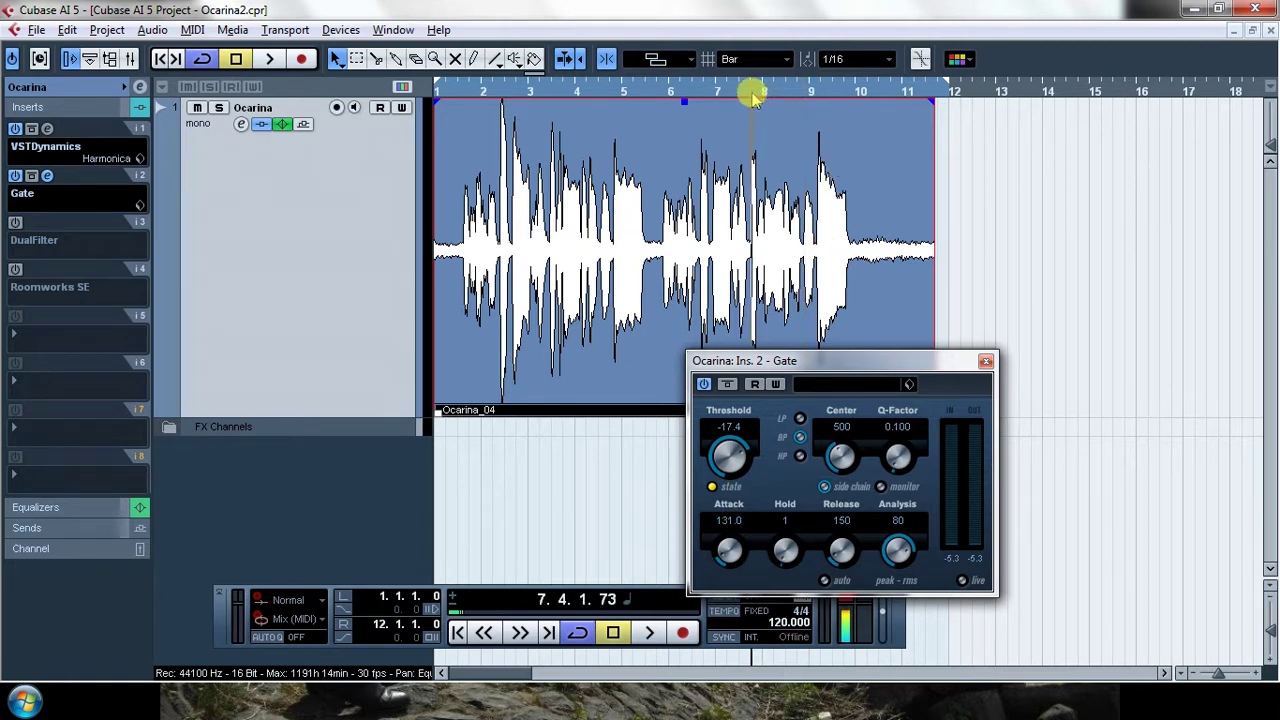
pyautogui.press('space')
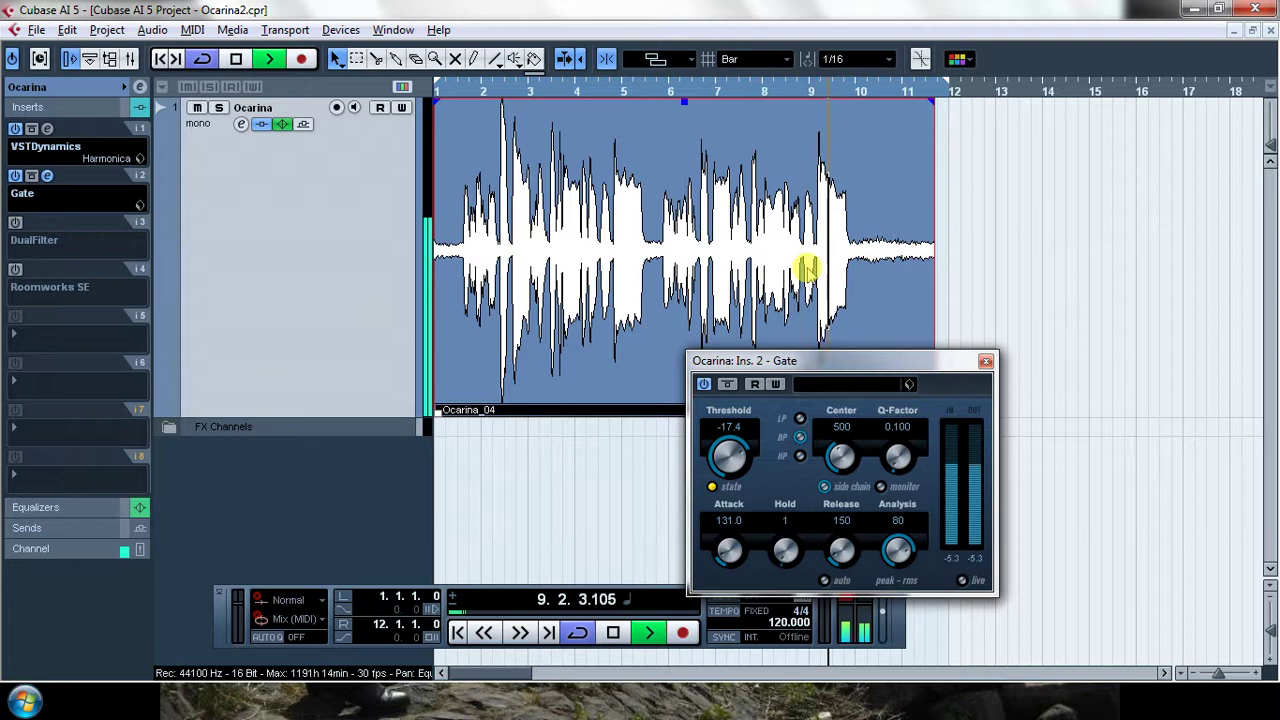
pyautogui.press('space')
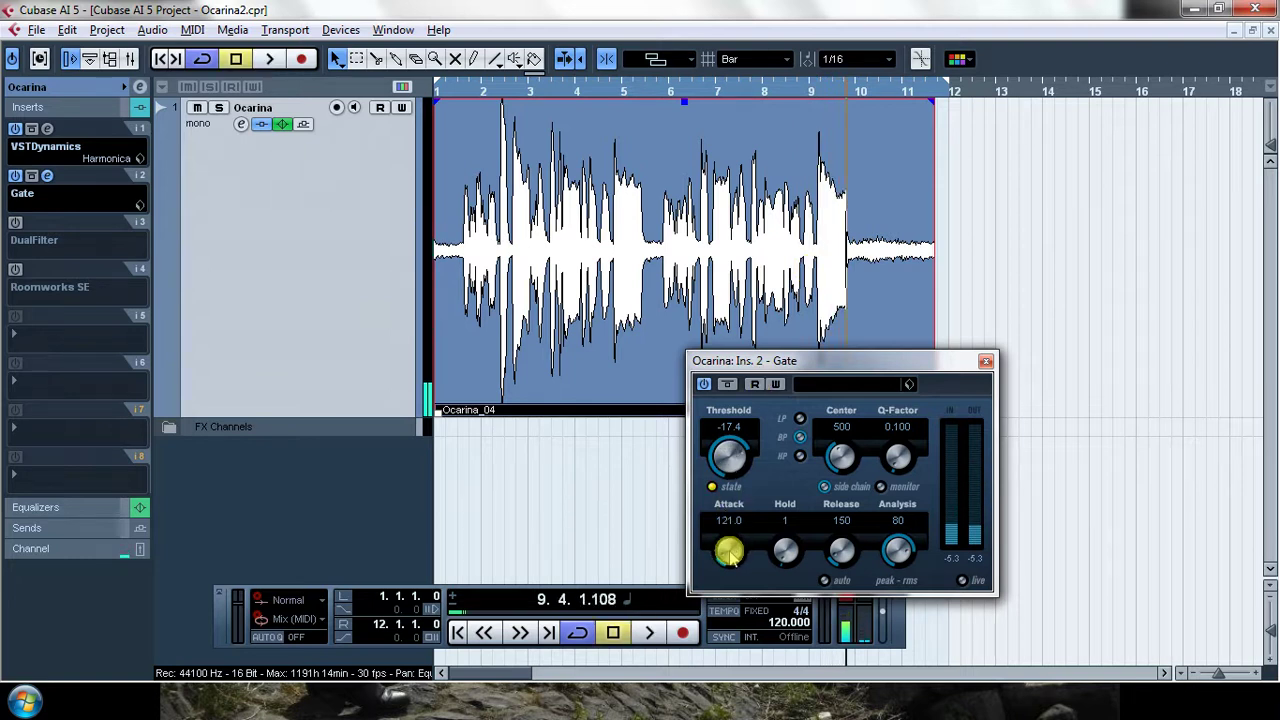
# Set the Gate's attack to 0.1, release to 26 and analysis to 79.
pyautogui.moveTo(729, 545); pyautogui.dragTo(733, 563)
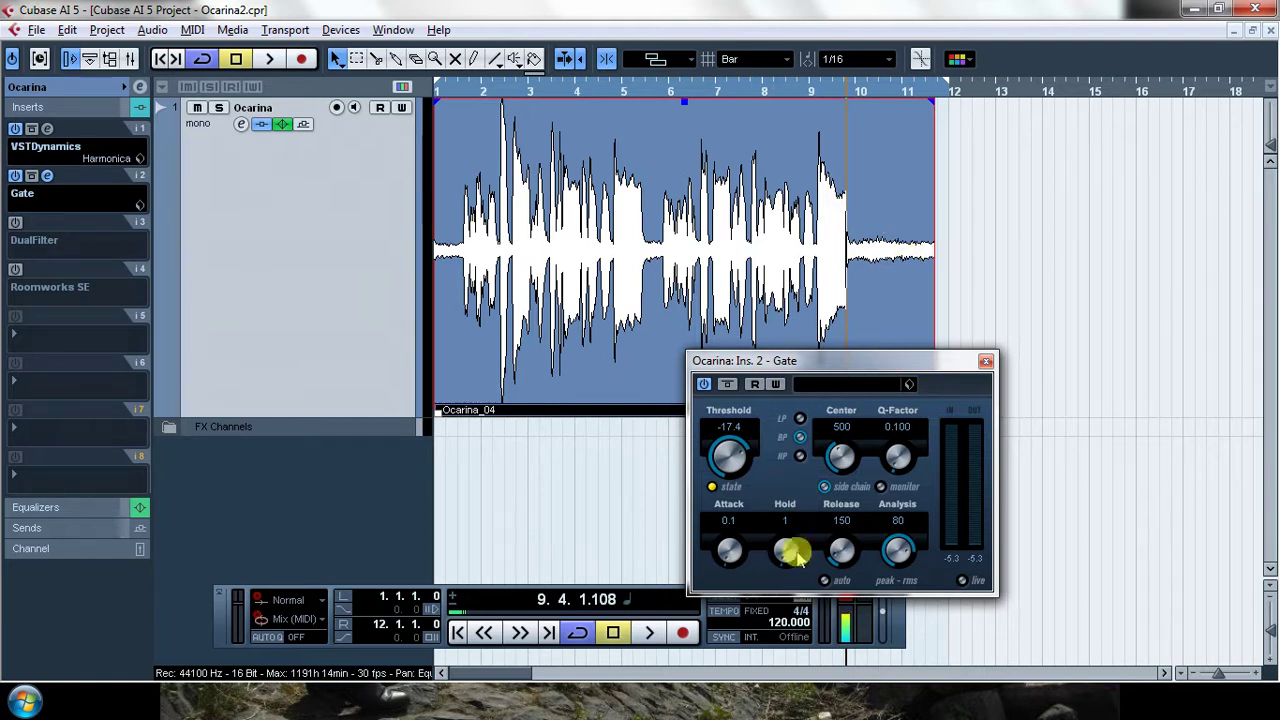
pyautogui.moveTo(843, 555); pyautogui.dragTo(847, 568)
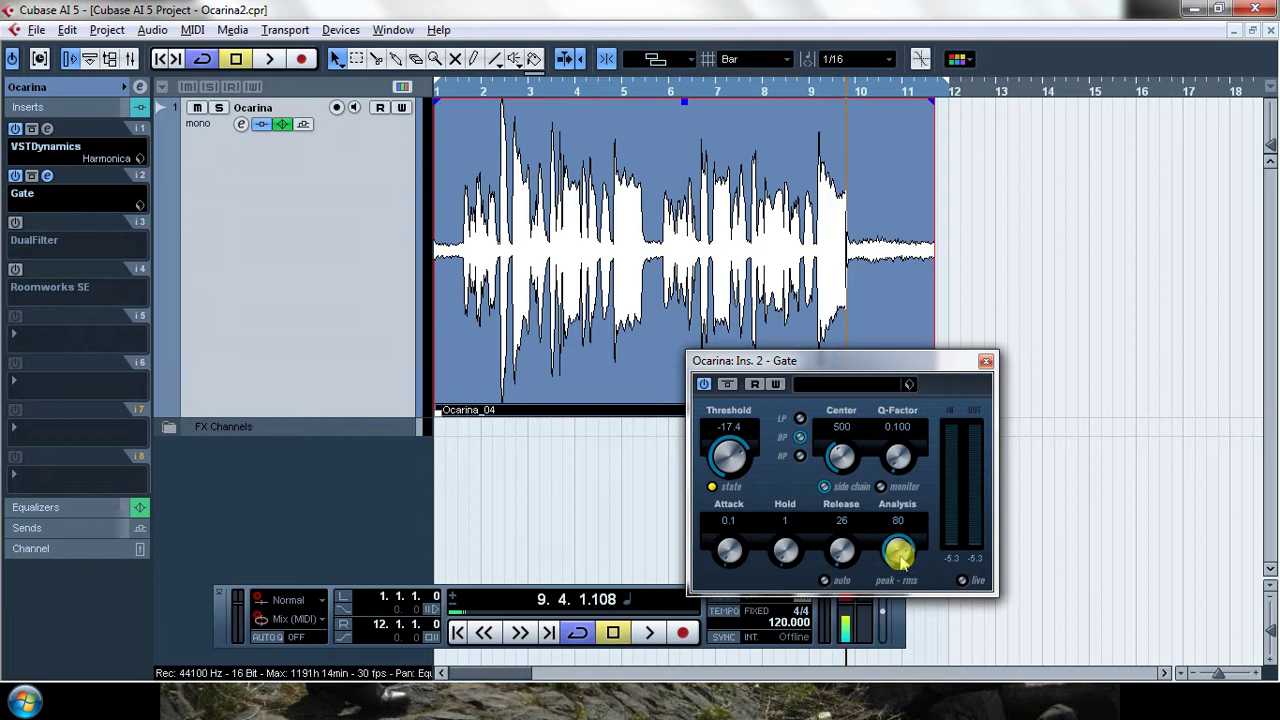
pyautogui.moveTo(900, 549); pyautogui.dragTo(903, 586)
pyautogui.moveTo(903, 541); pyautogui.dragTo(905, 512)
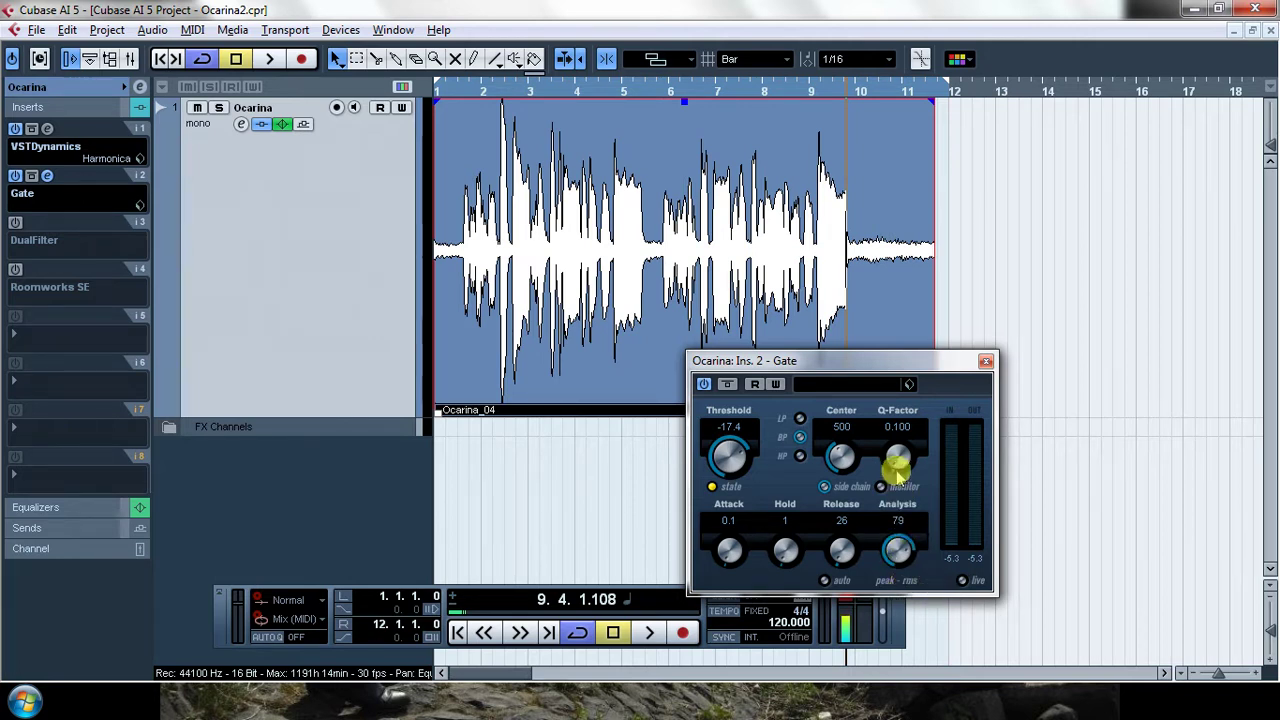
# Switch off the Gate's side-chain filter, blanking the Center and Q-Factor readouts.
pyautogui.click(826, 486)
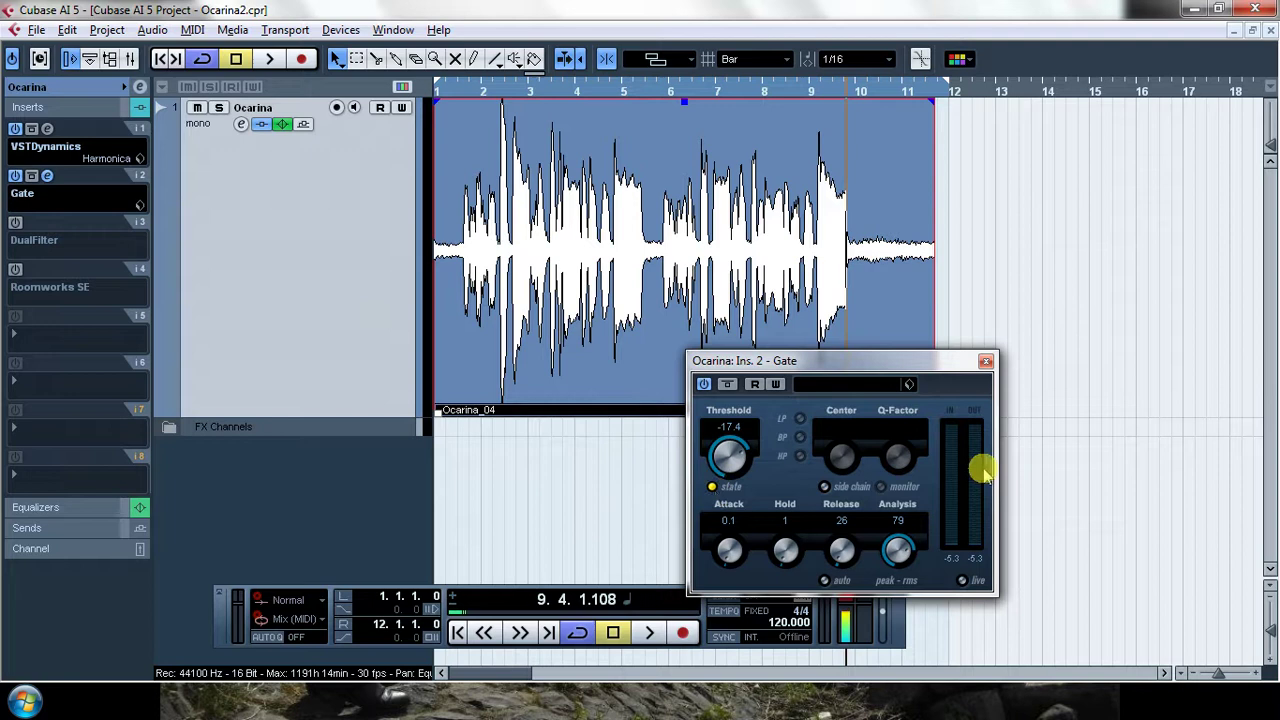
pyautogui.click(709, 95)
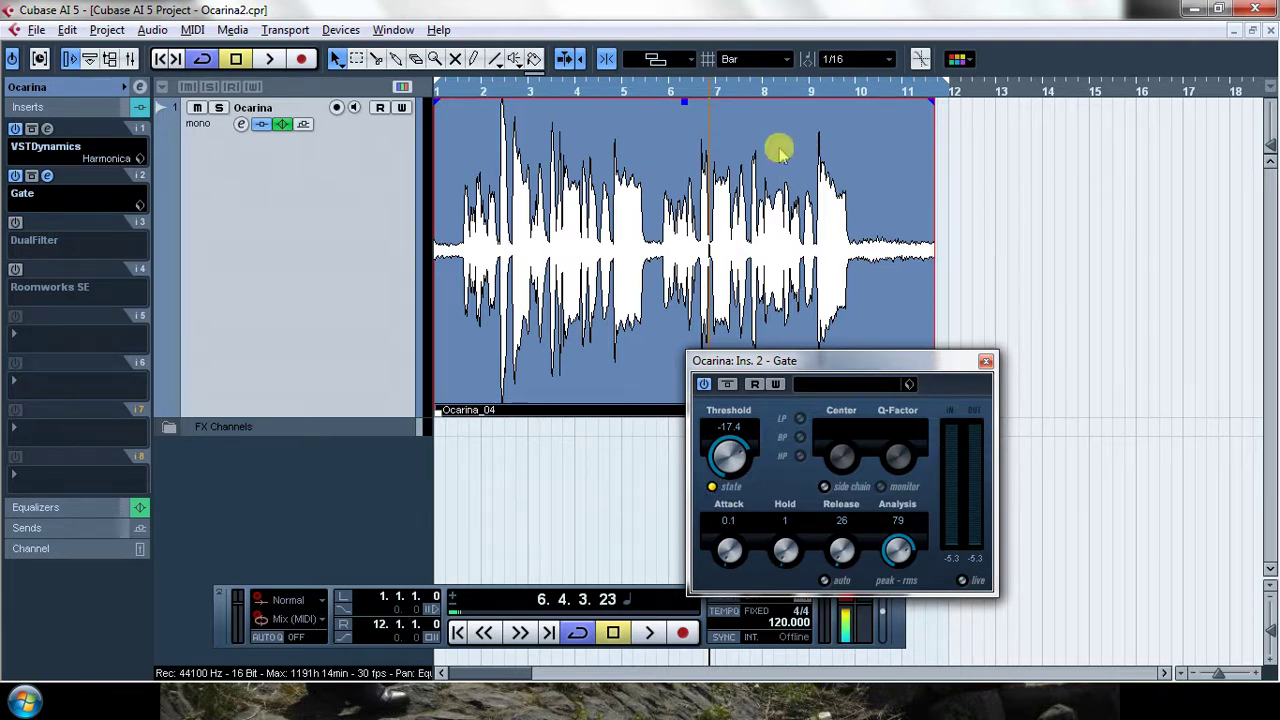
pyautogui.press('space')
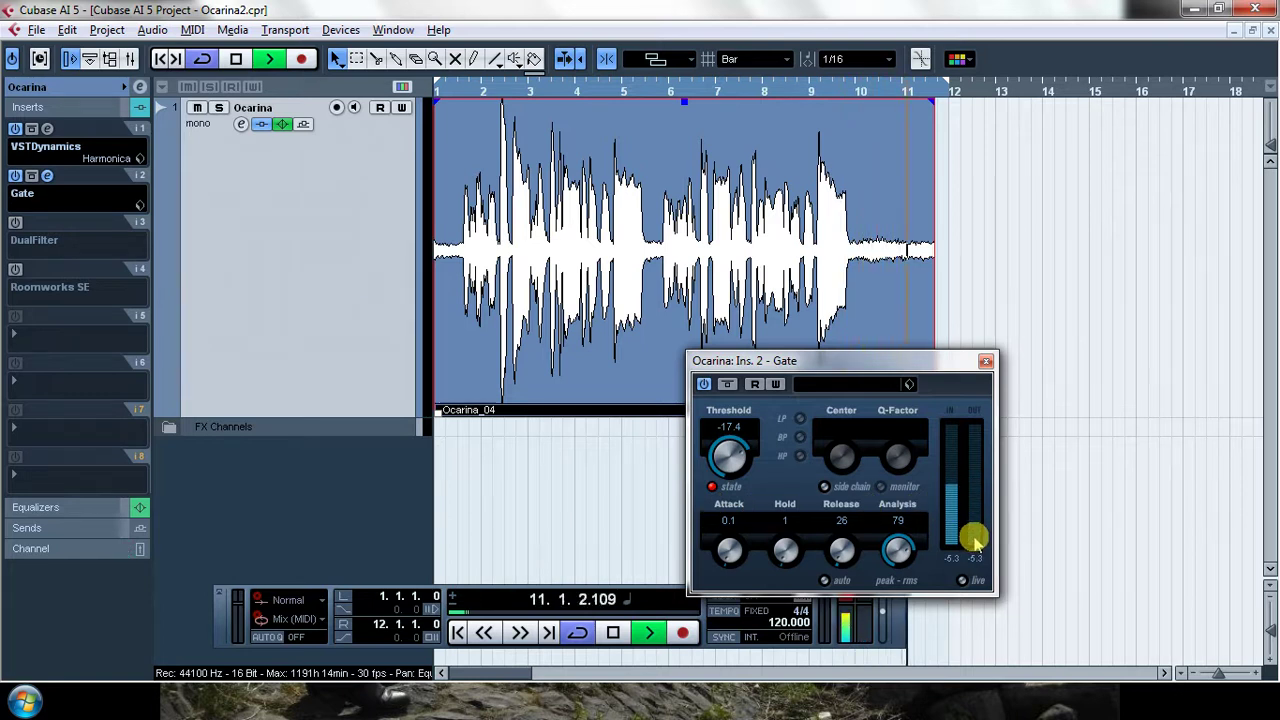
pyautogui.press('space')
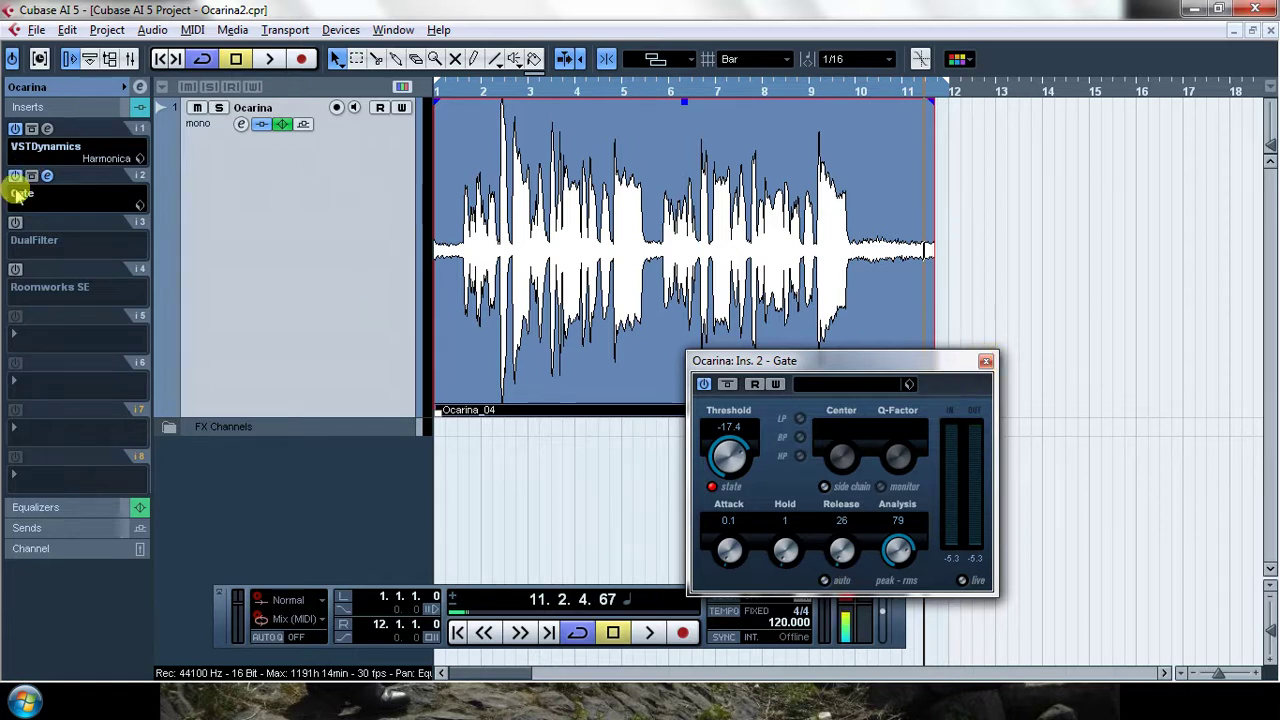
# Enable the DualFilter and Roomworks SE inserts and play the Ocarina from bar 3 into bar 6.
pyautogui.click(15, 222)
pyautogui.click(16, 269)
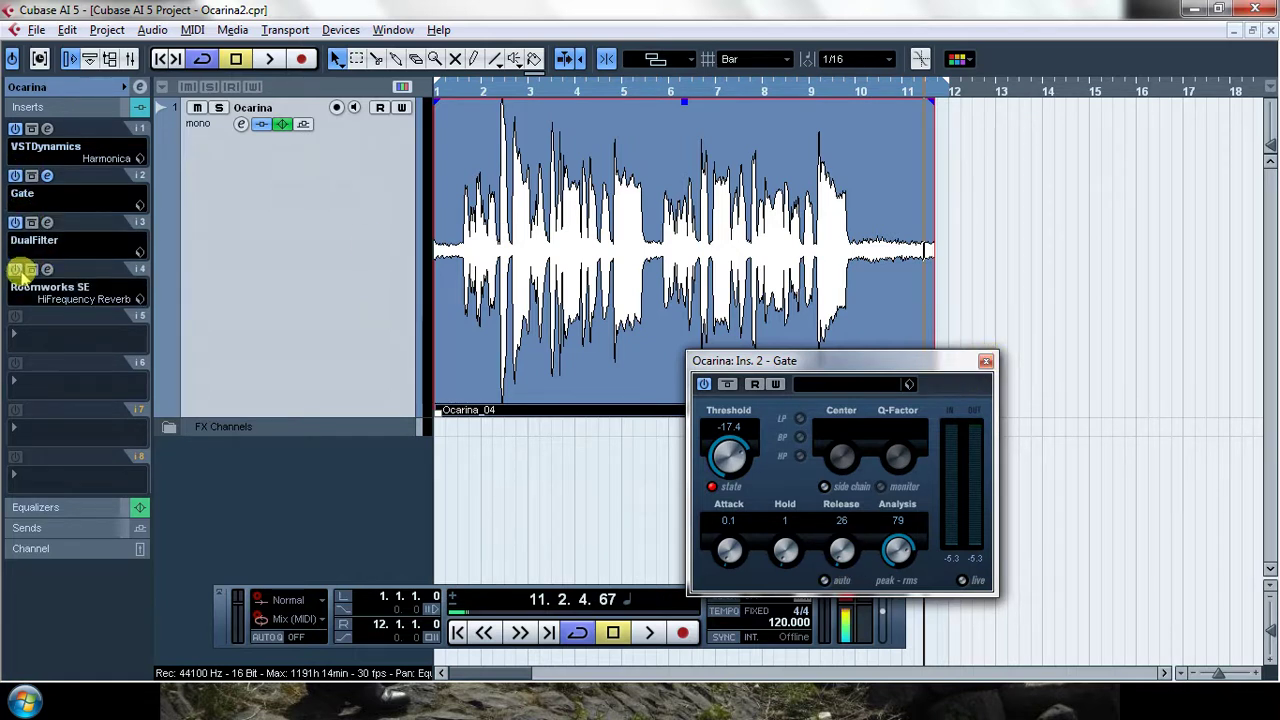
pyautogui.click(528, 91)
pyautogui.press('space')
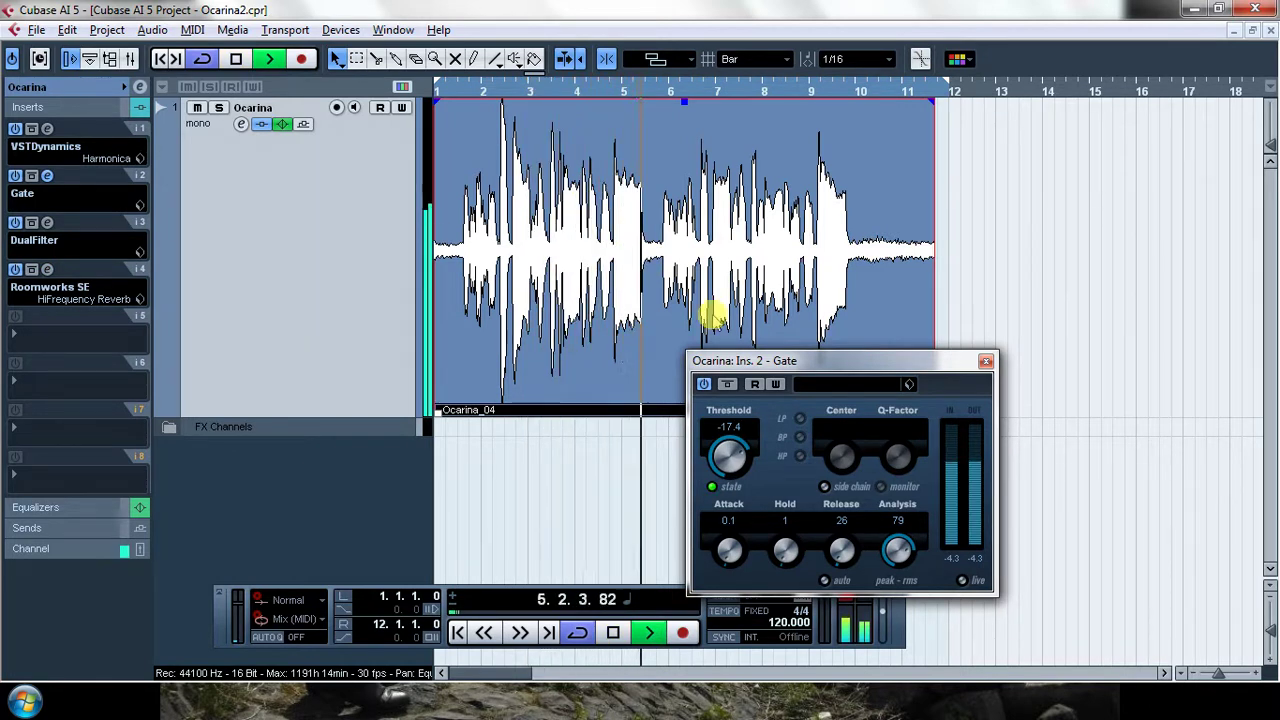
pyautogui.press('space')
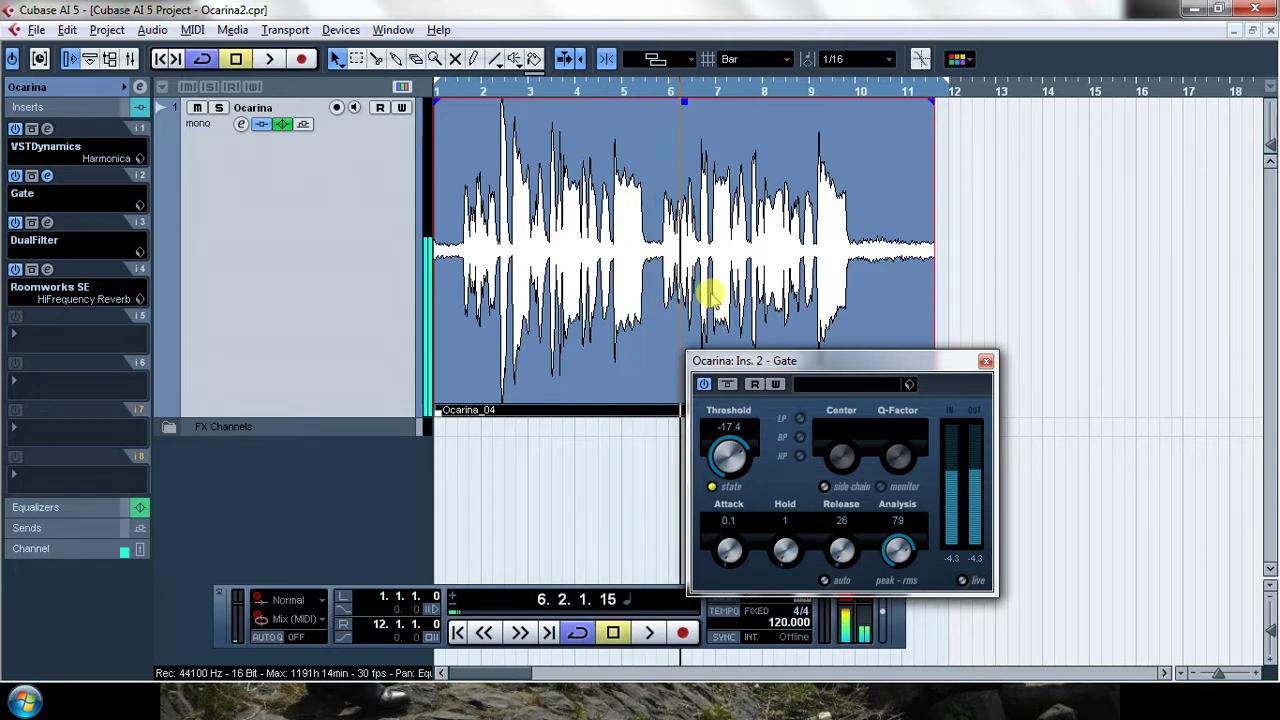